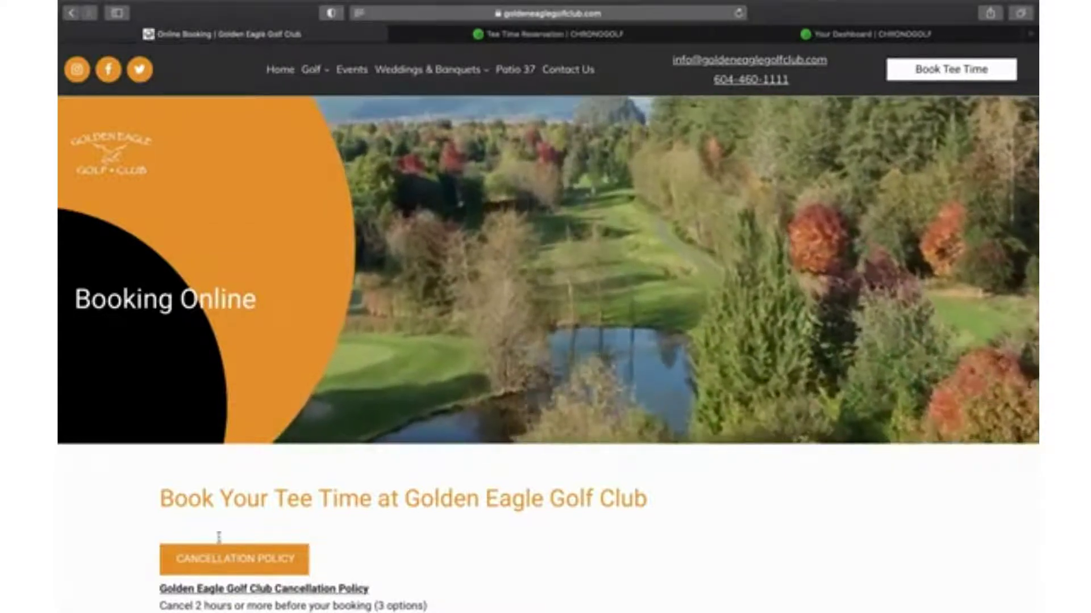
# - Scroll past the cancellation policy to the January 5, 2021 South Course booking for 4 players at 9:57 AM
pyautogui.scroll(-3, 329, 385)
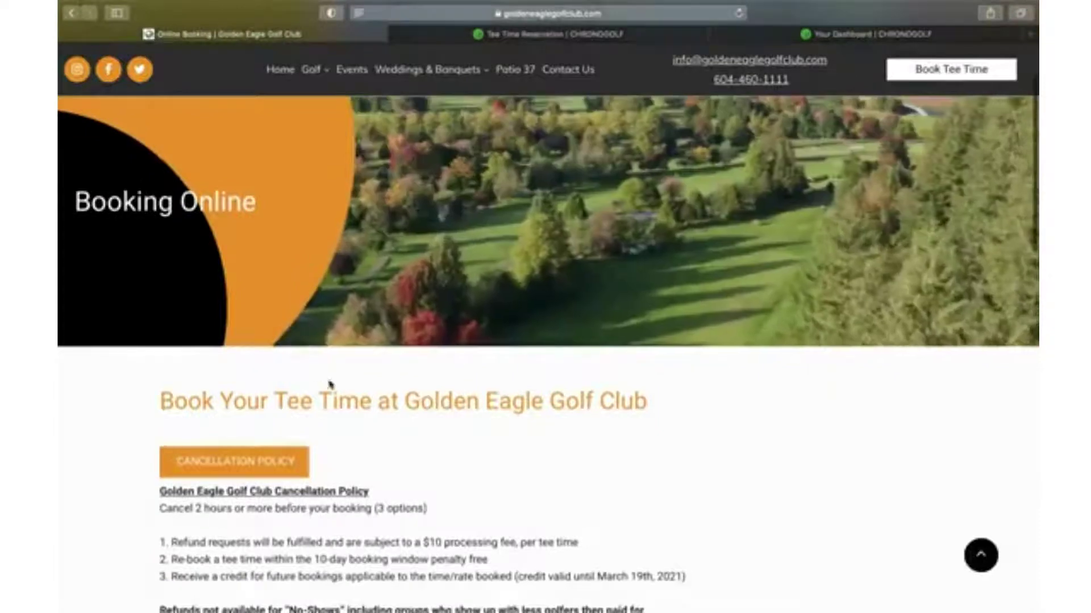
pyautogui.scroll(-4, 341, 363)
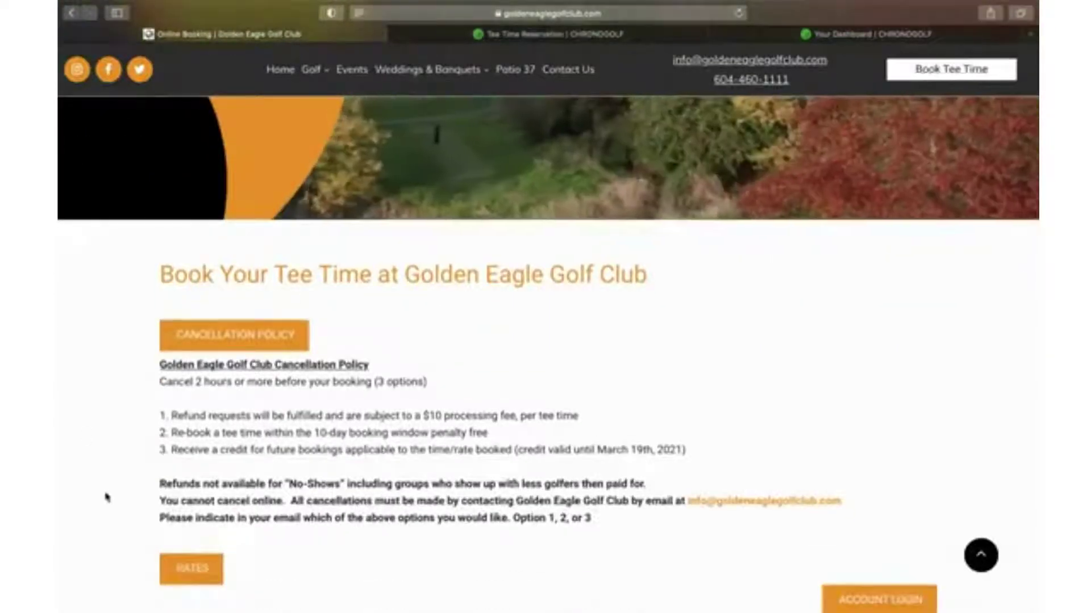
pyautogui.scroll(-12, 106, 497)
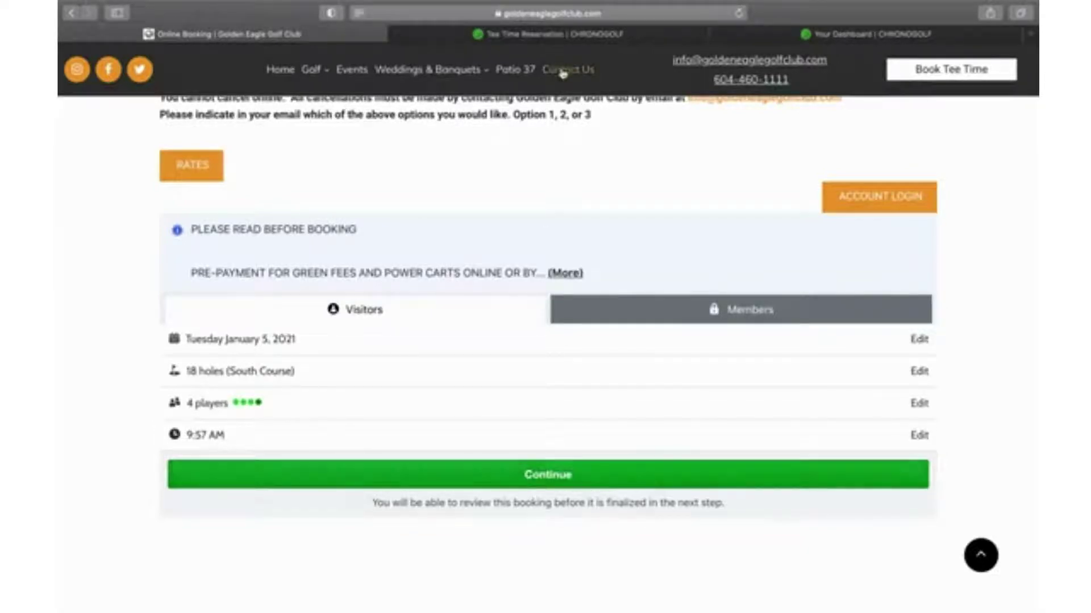
# - Switch to the Tee Time Reservation page and review the $136.46 total and green fee credits
pyautogui.click(549, 37)
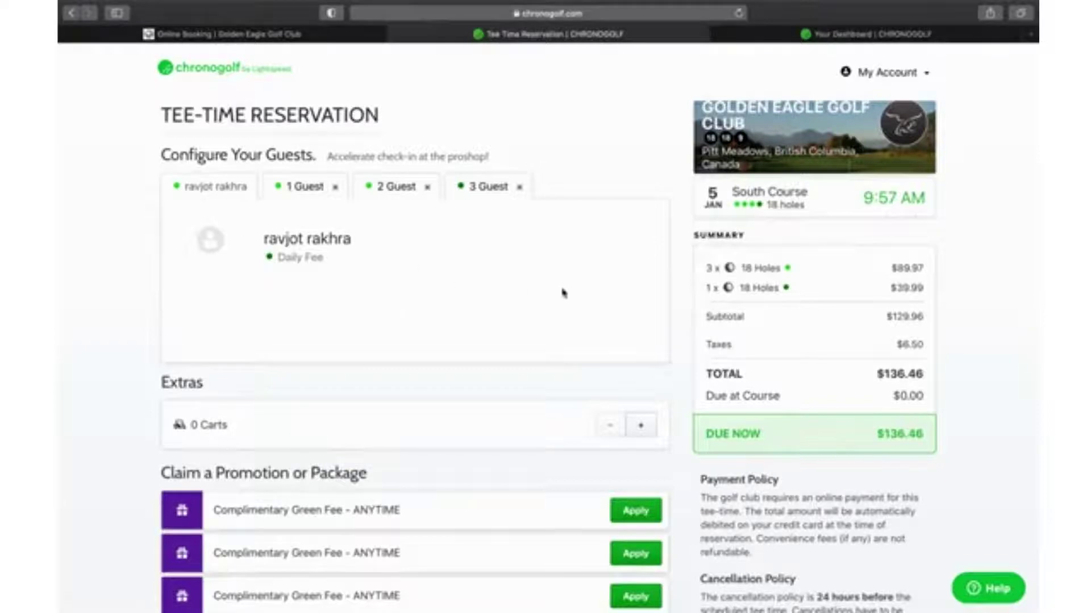
pyautogui.scroll(-1, 559, 289)
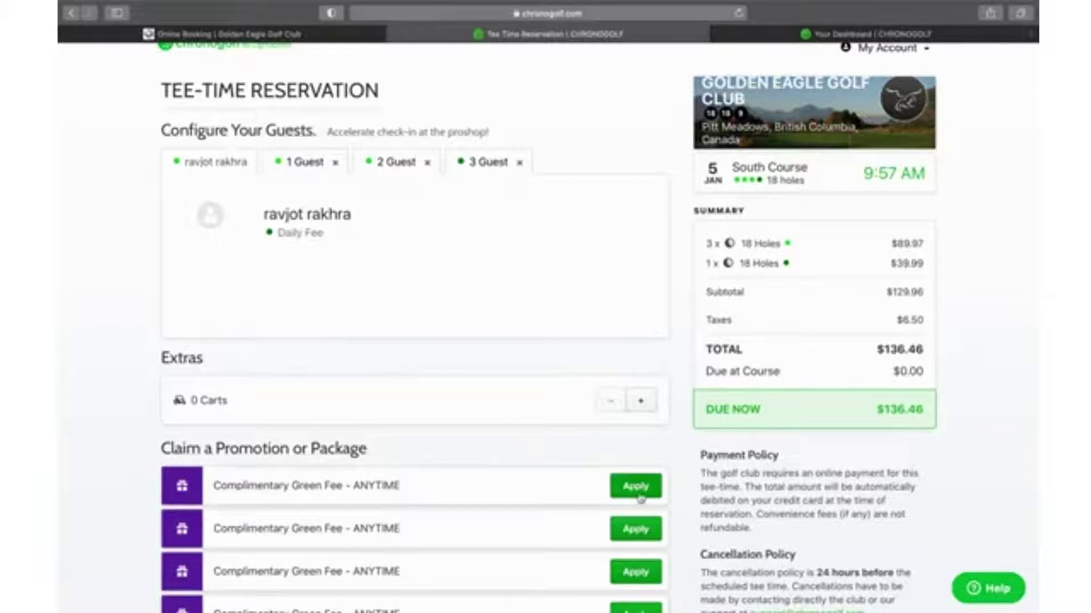
# - Apply the first Complimentary Green Fee to Guest 3 instead of the account holder, lowering the total to $94.47
pyautogui.click(635, 486)
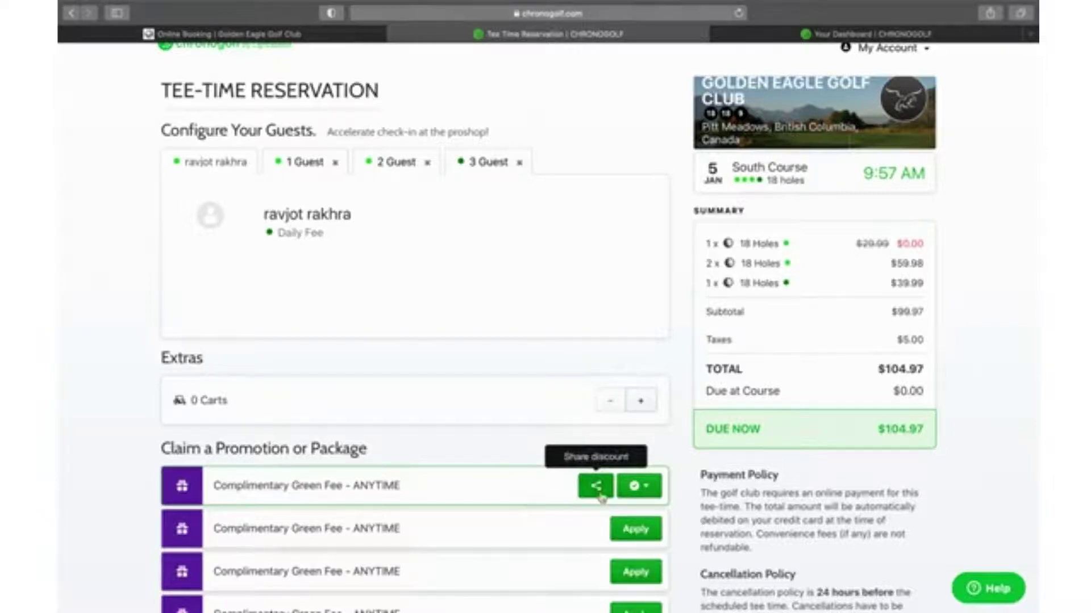
pyautogui.click(601, 497)
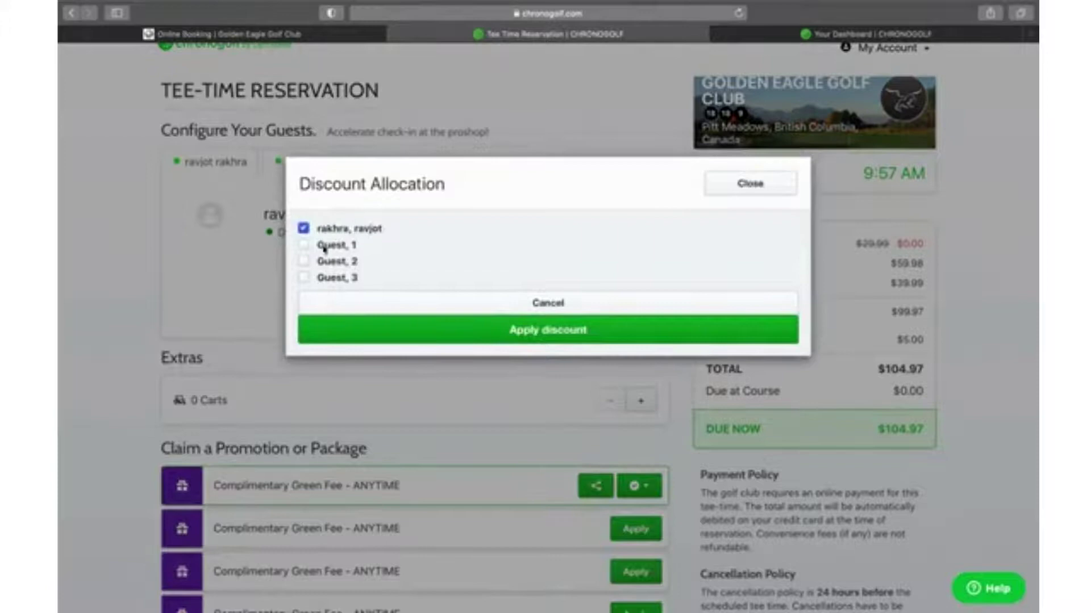
pyautogui.click(305, 229)
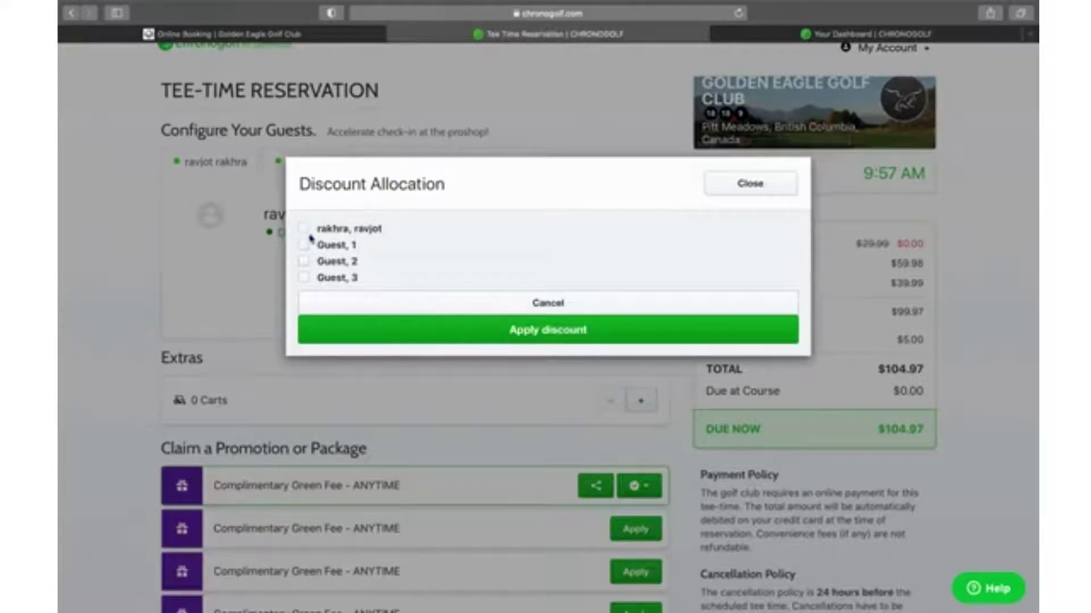
pyautogui.click(304, 279)
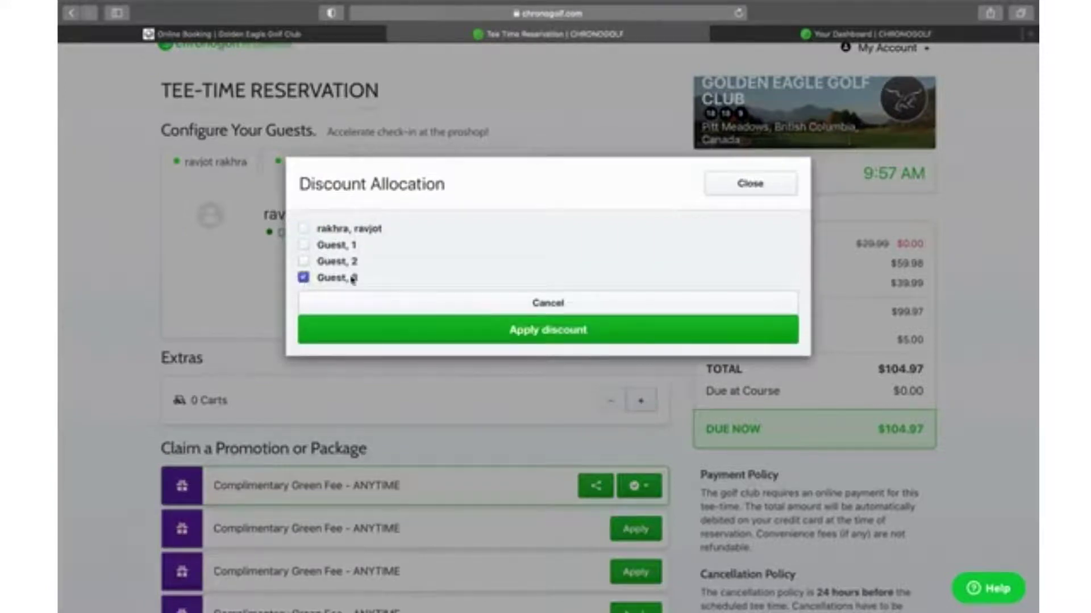
pyautogui.click(564, 340)
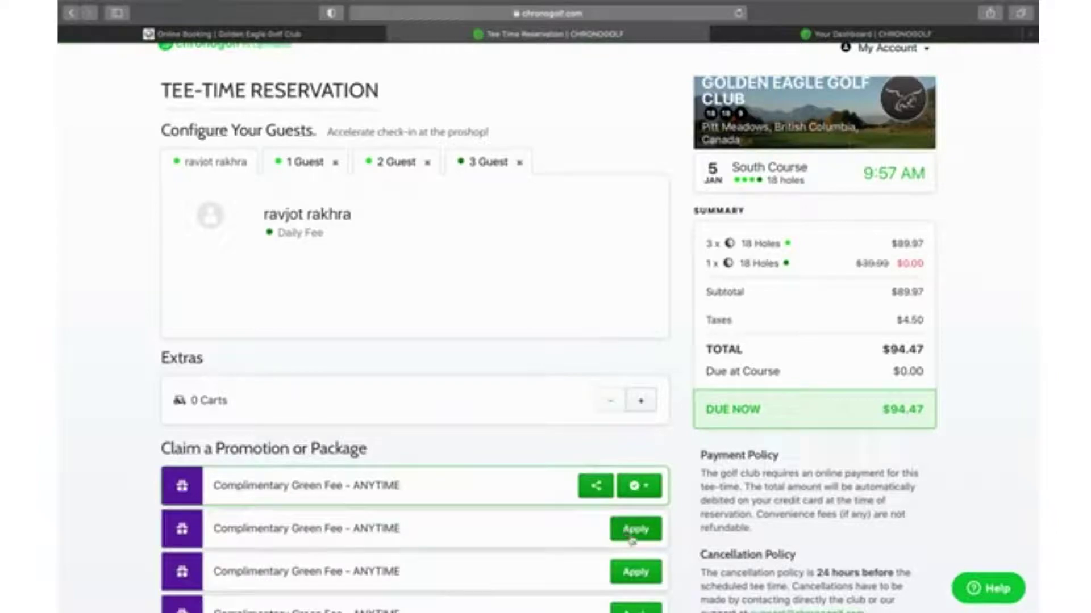
pyautogui.click(596, 486)
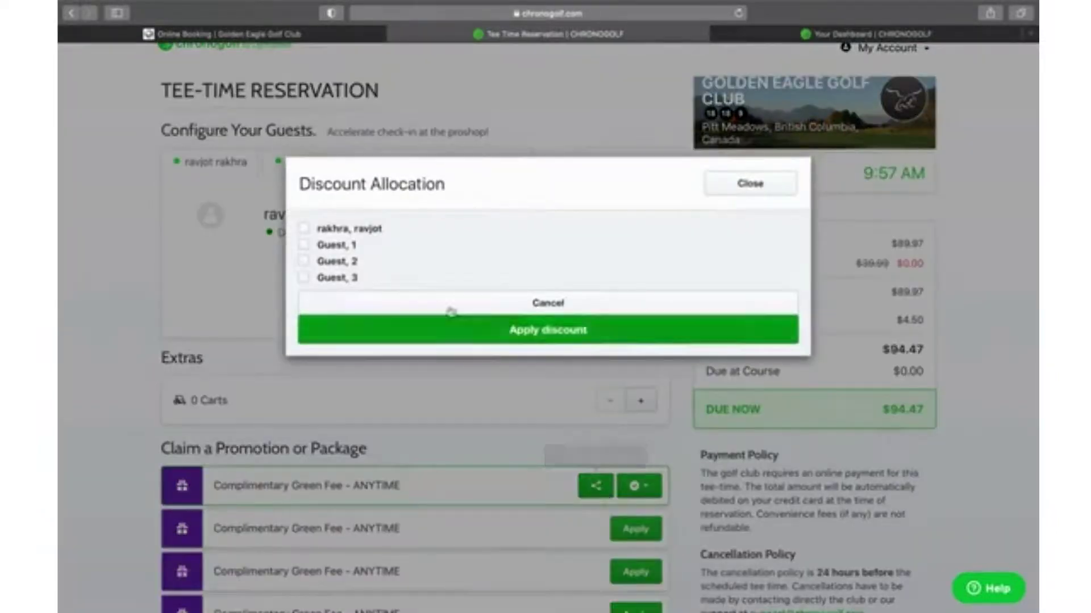
pyautogui.click(336, 278)
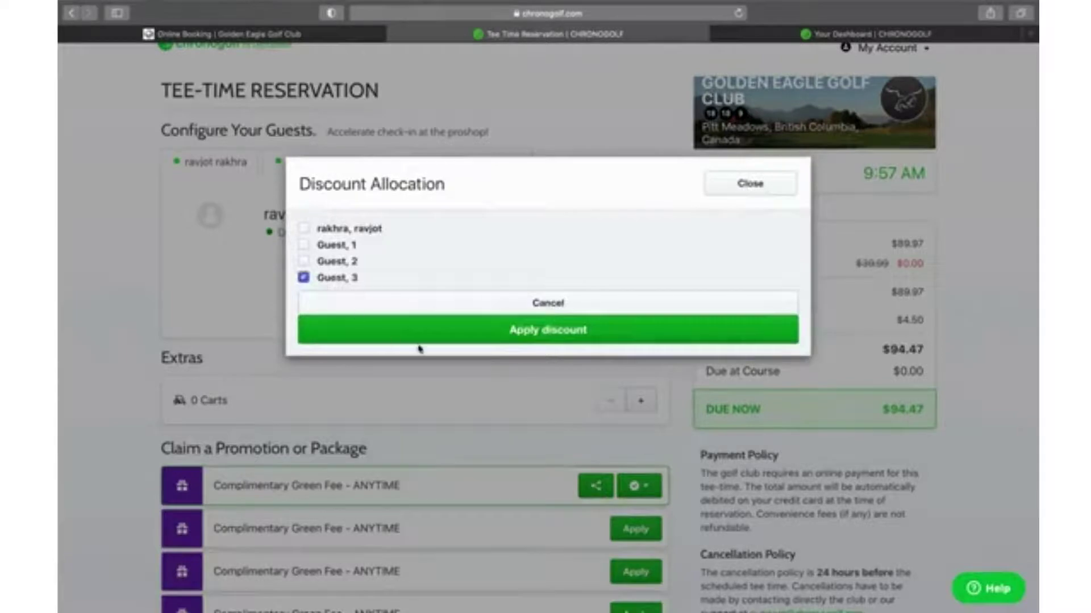
pyautogui.click(435, 341)
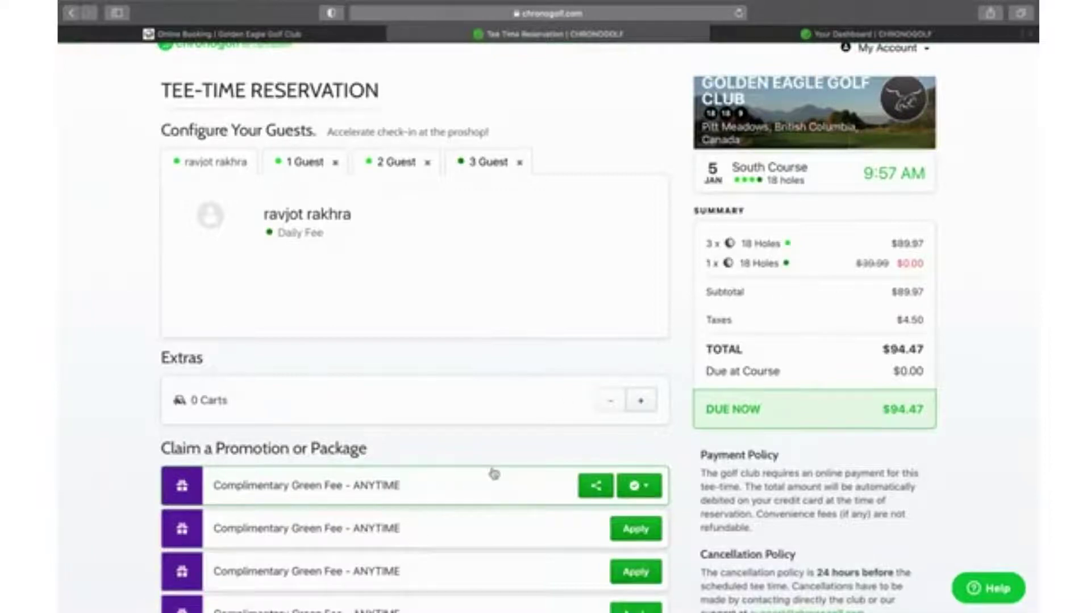
# - Apply the second Complimentary Green Fee to Guest 2 instead of the account holder
pyautogui.click(636, 529)
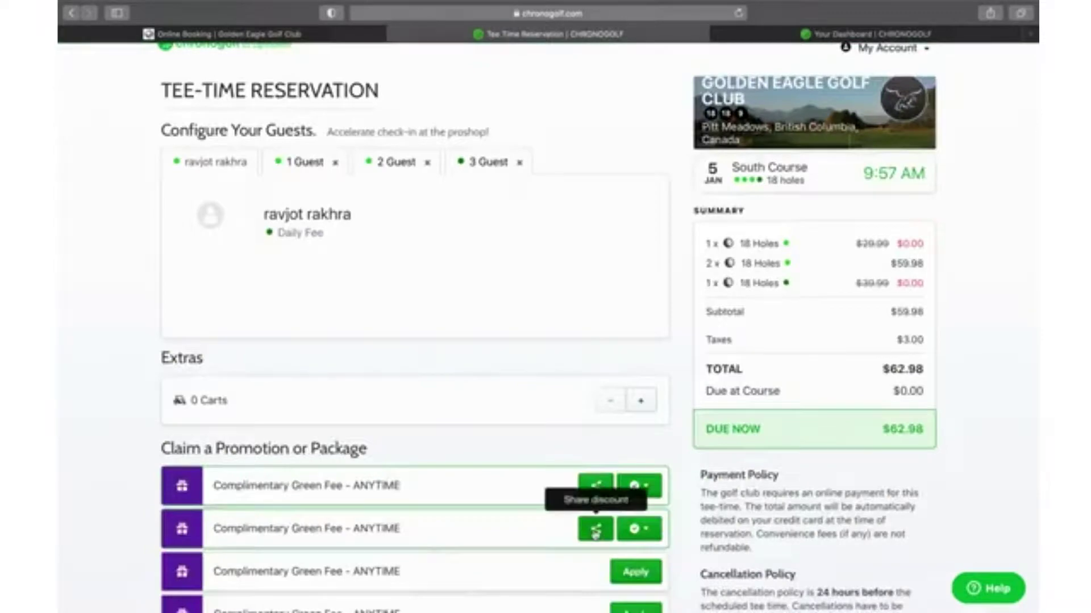
pyautogui.click(594, 530)
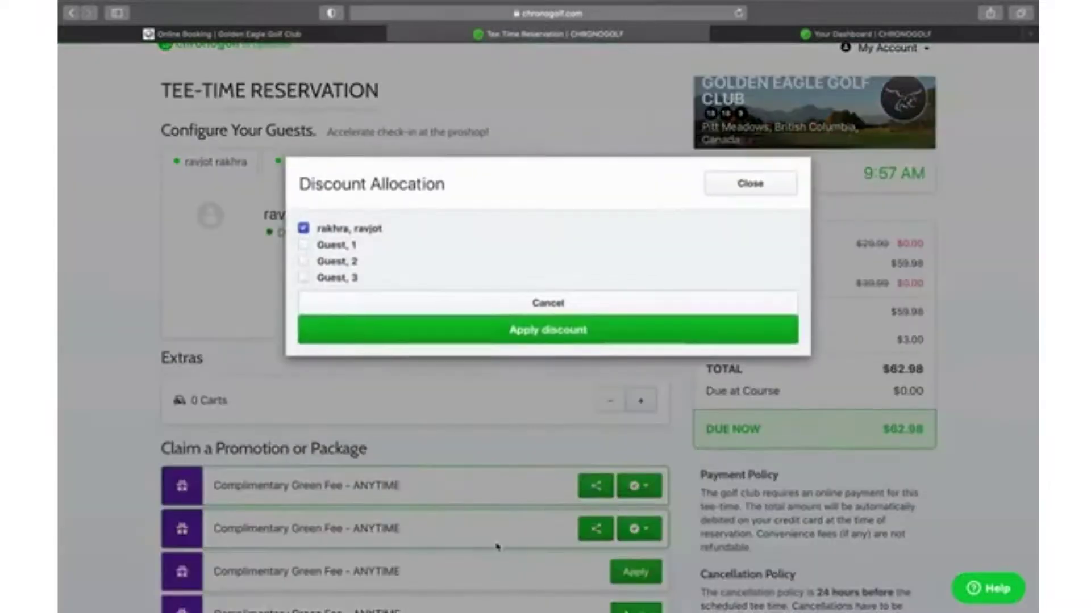
pyautogui.click(334, 267)
pyautogui.click(303, 228)
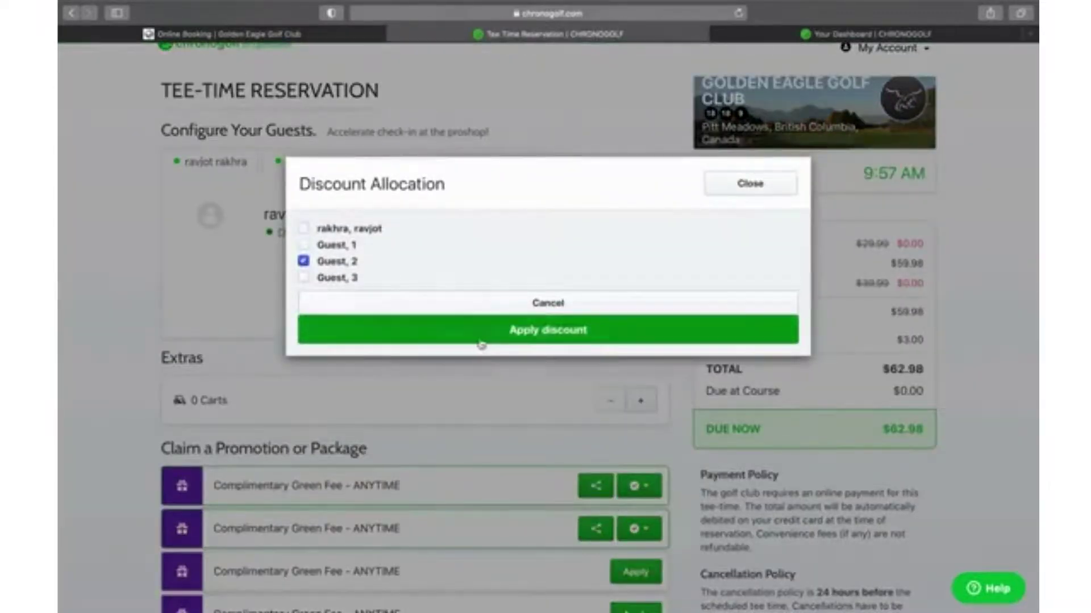
pyautogui.click(484, 341)
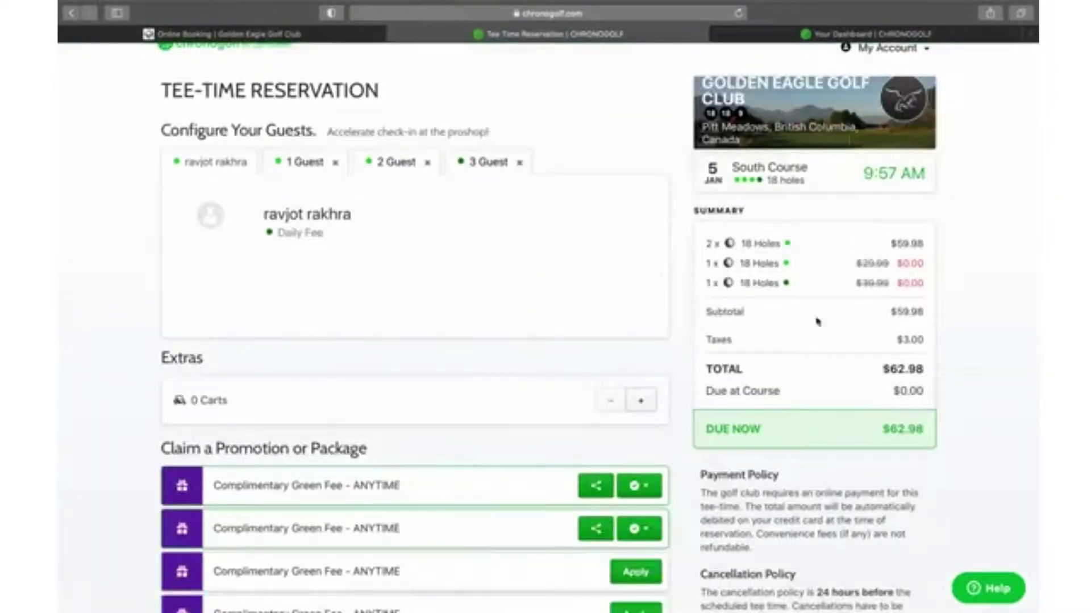
pyautogui.scroll(-2, 601, 540)
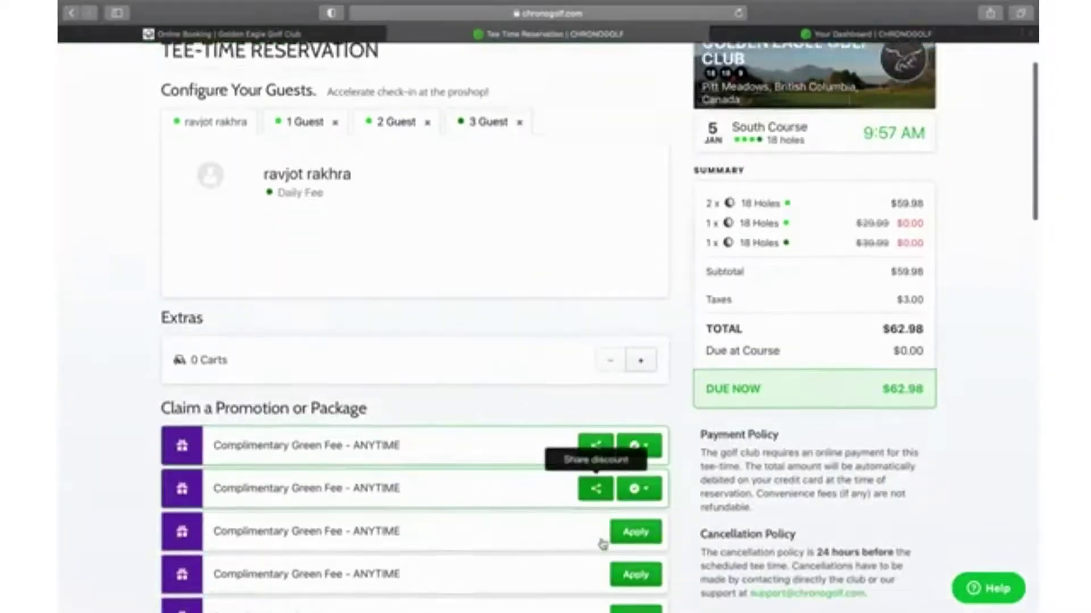
# - Apply the third Complimentary Green Fee to Guest 1 instead of the account holder
pyautogui.click(635, 507)
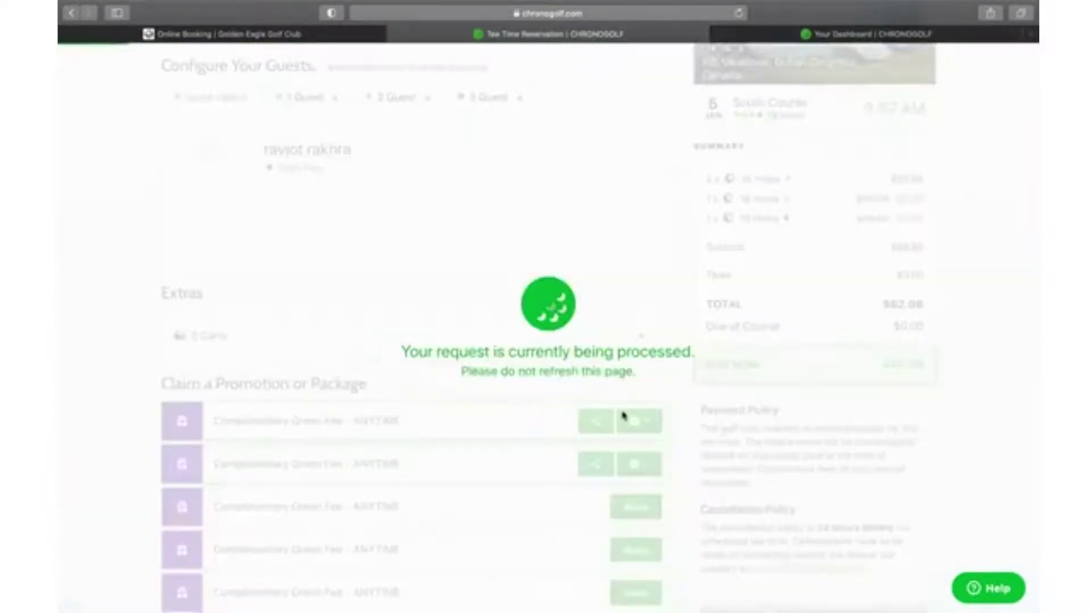
pyautogui.click(595, 507)
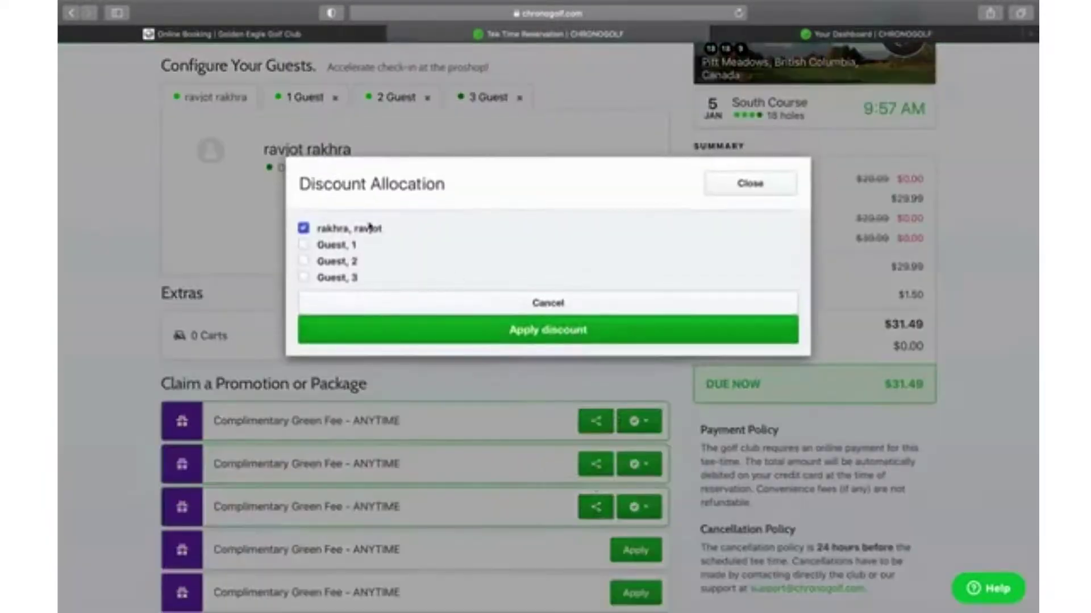
pyautogui.click(305, 230)
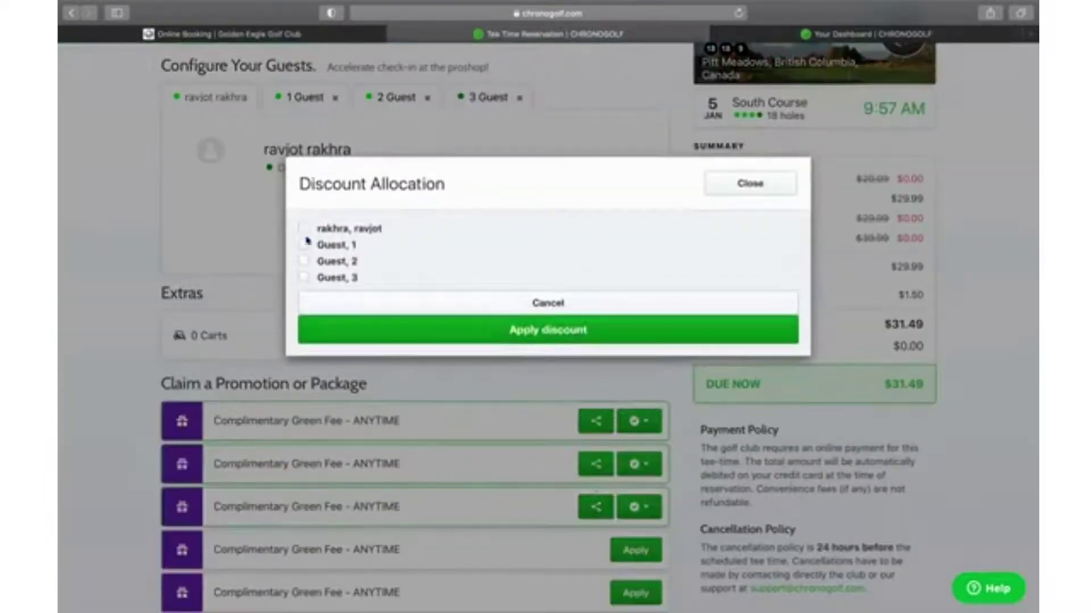
pyautogui.click(384, 336)
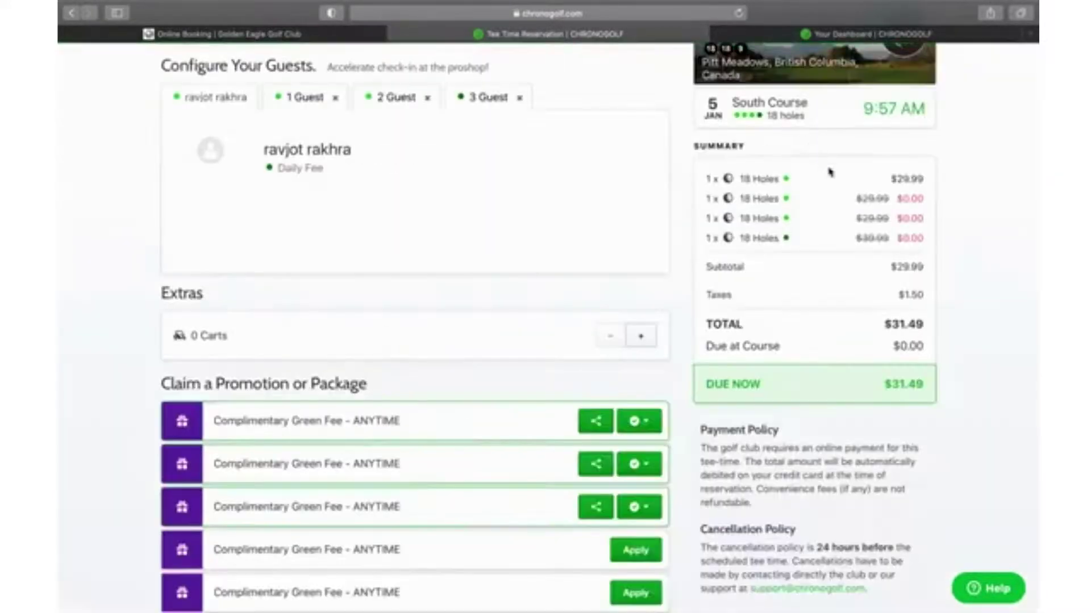
pyautogui.scroll(-2, 462, 390)
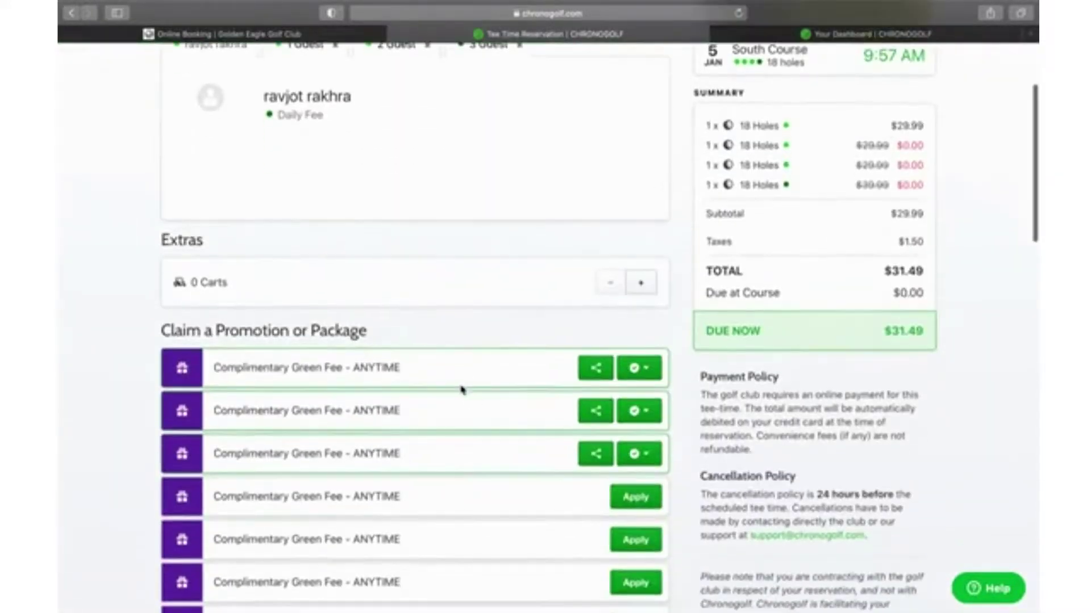
# - Apply the fourth Complimentary Green Fee to the booking player, bringing the total to $0.00
pyautogui.click(633, 503)
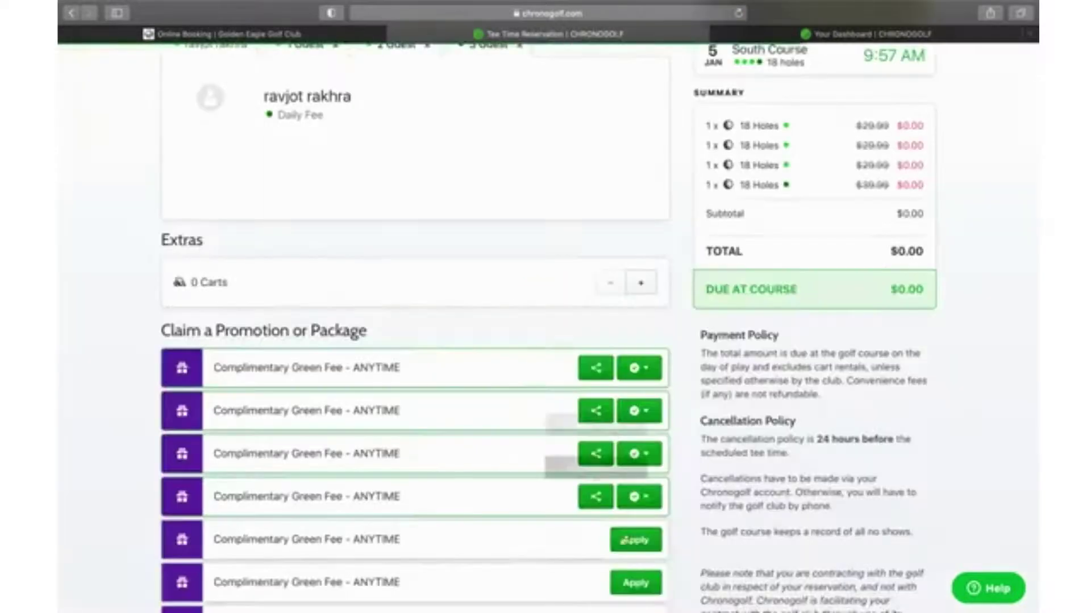
pyautogui.click(595, 497)
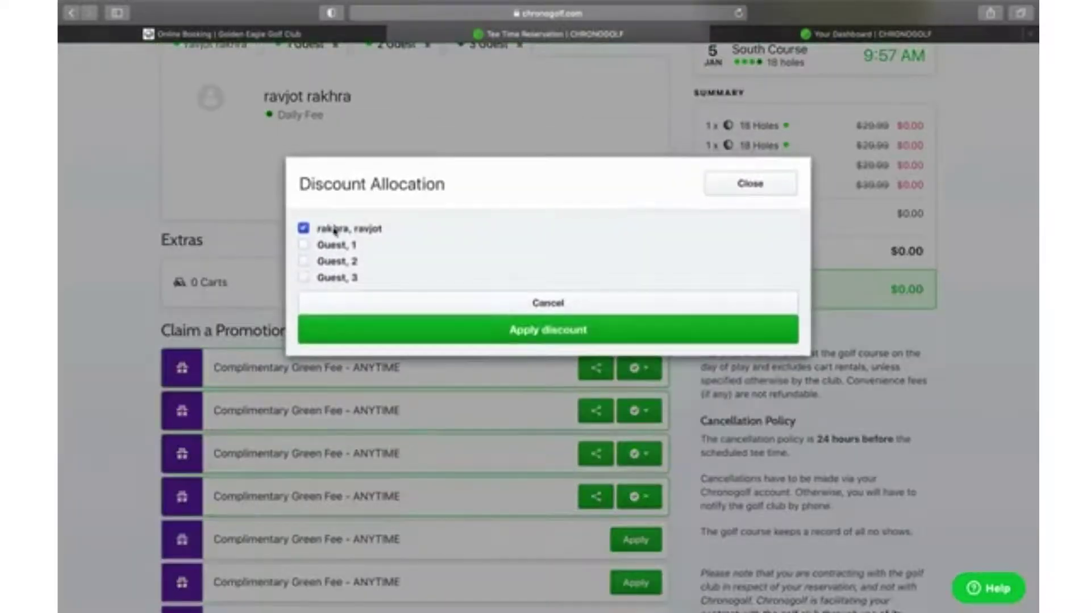
pyautogui.click(528, 332)
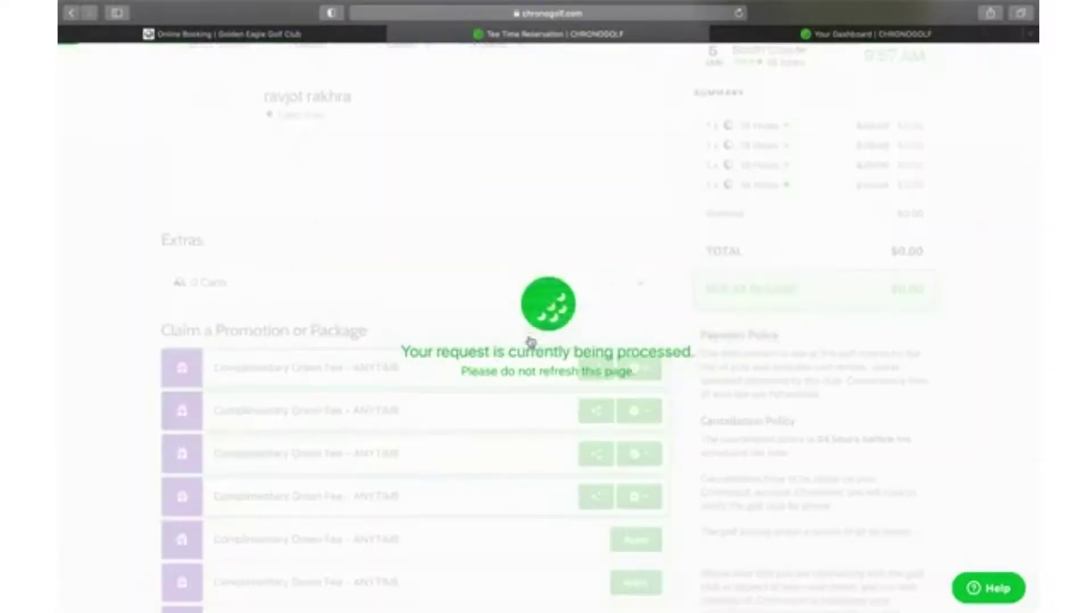
pyautogui.scroll(3, 546, 220)
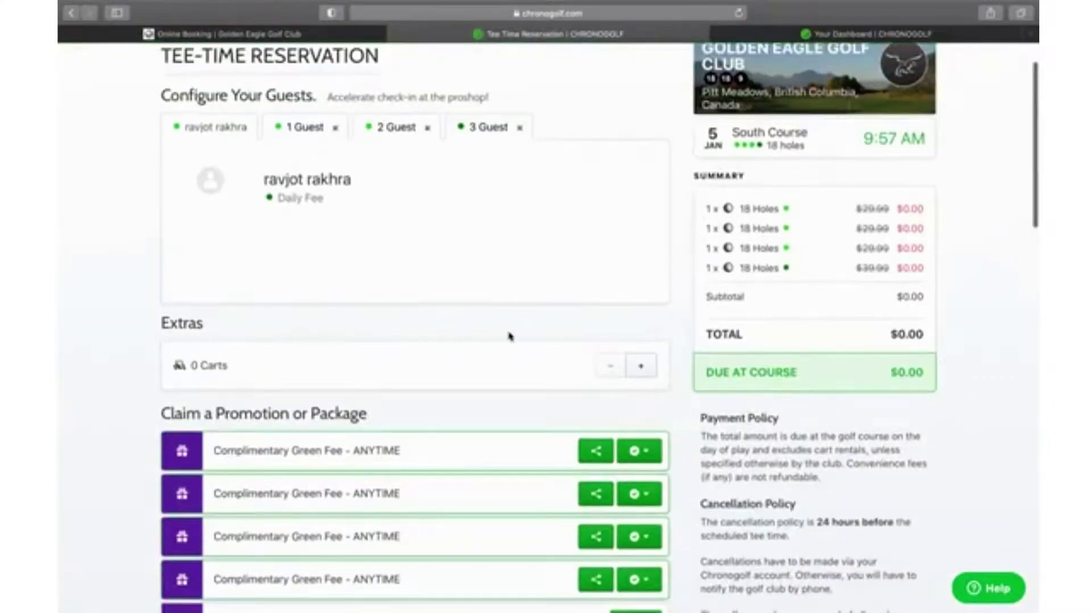
pyautogui.scroll(-15, 509, 336)
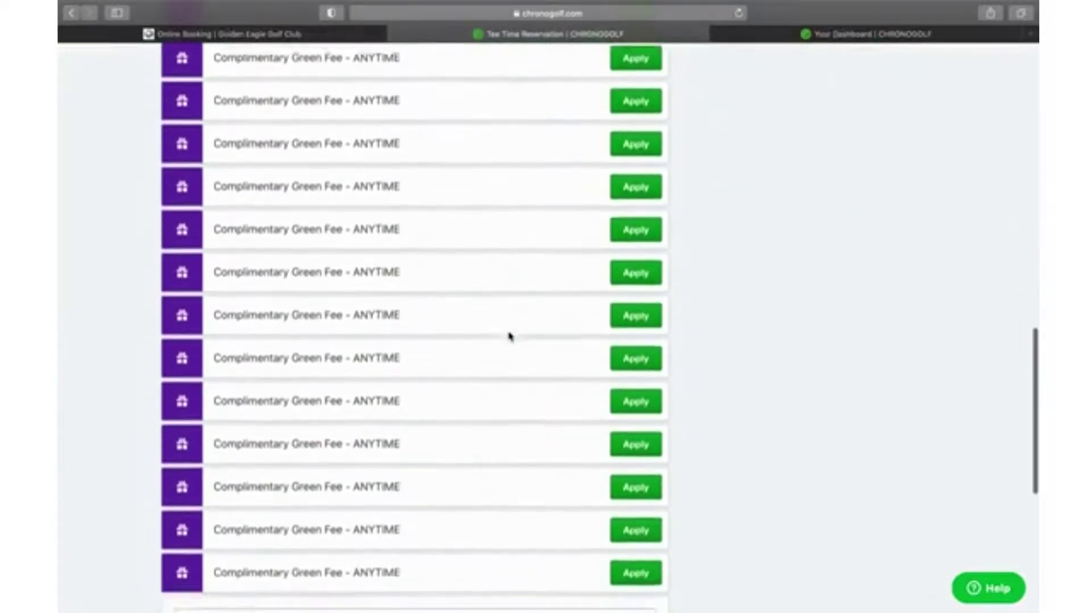
pyautogui.scroll(-7, 509, 336)
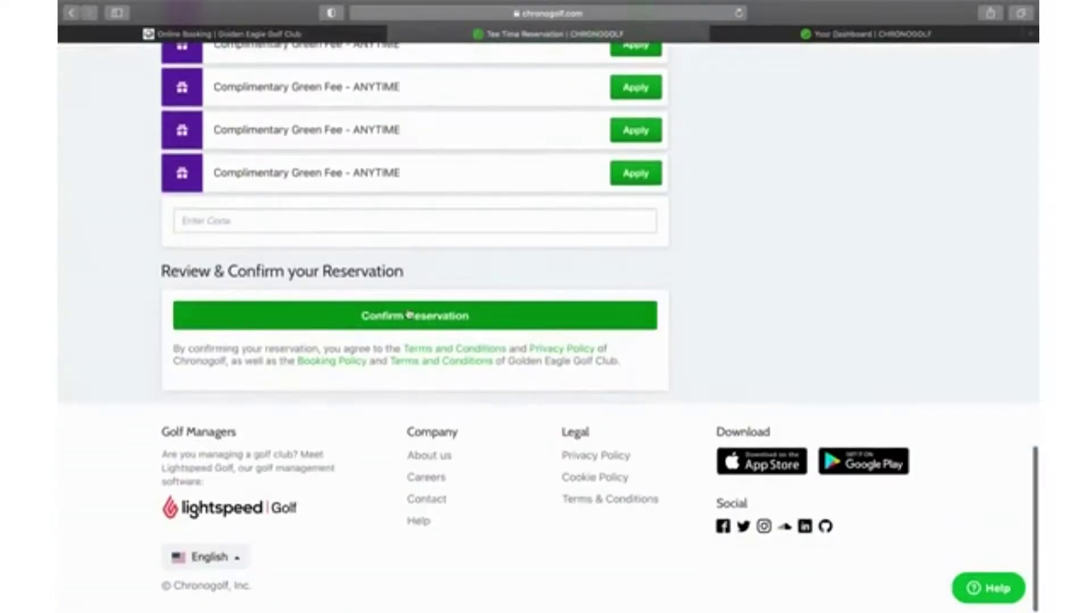
pyautogui.click(430, 315)
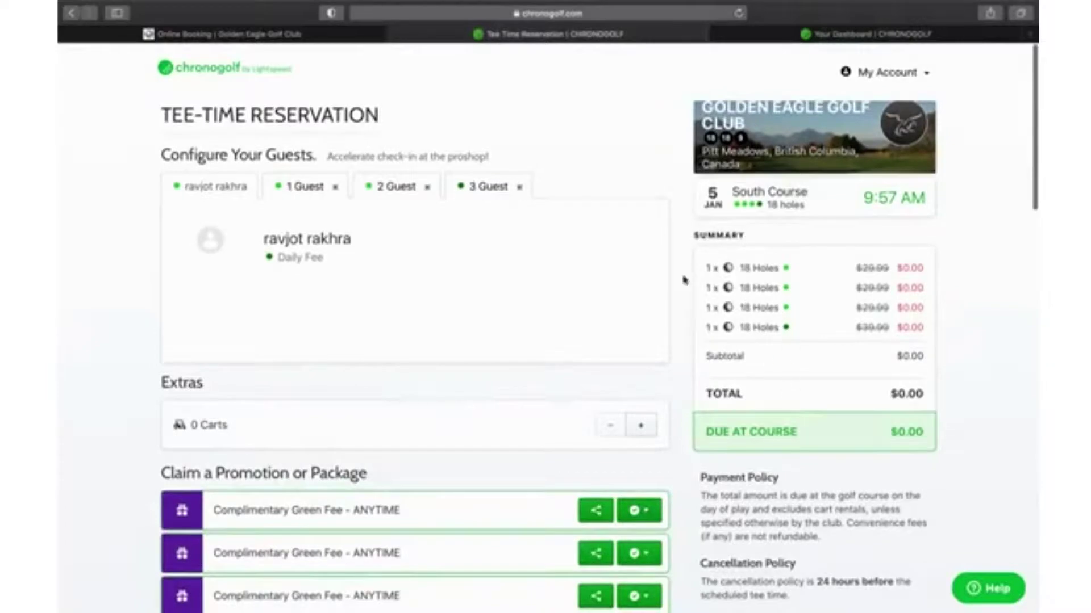
pyautogui.scroll(-15, 756, 457)
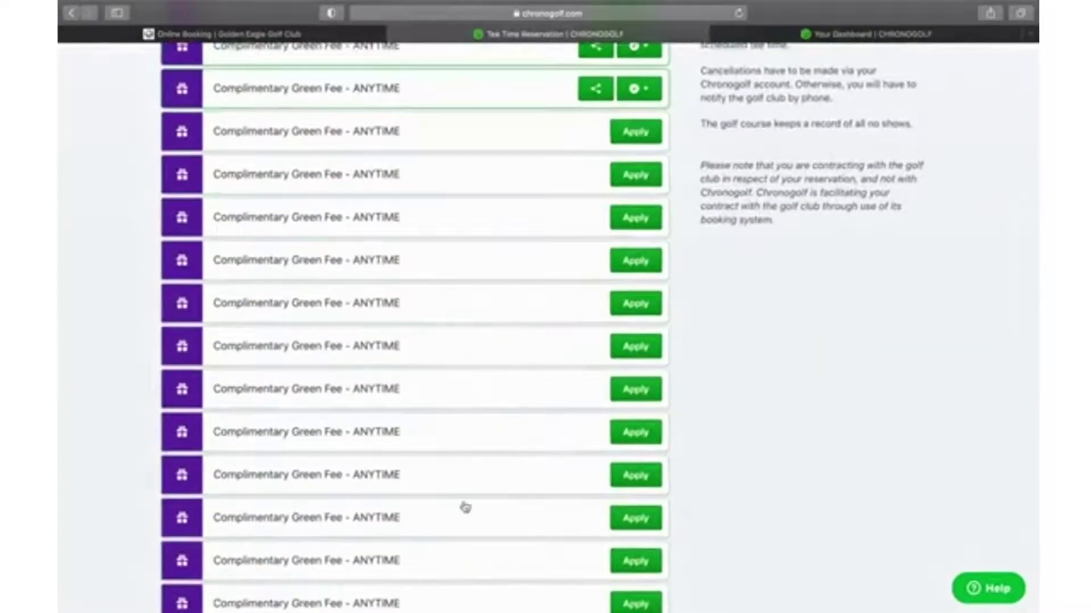
pyautogui.scroll(-1, 210, 487)
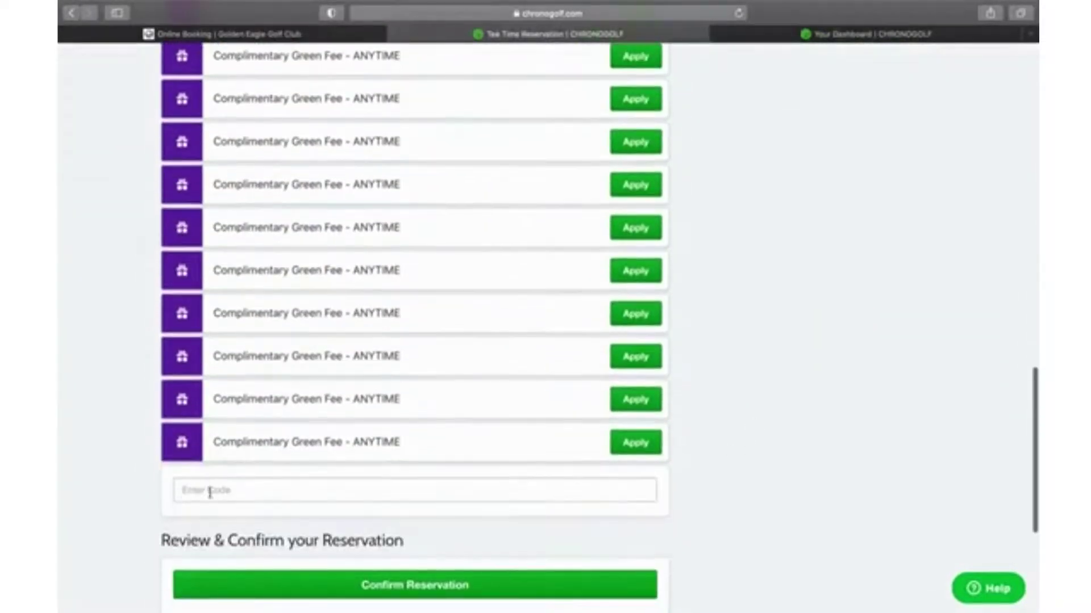
pyautogui.click(340, 587)
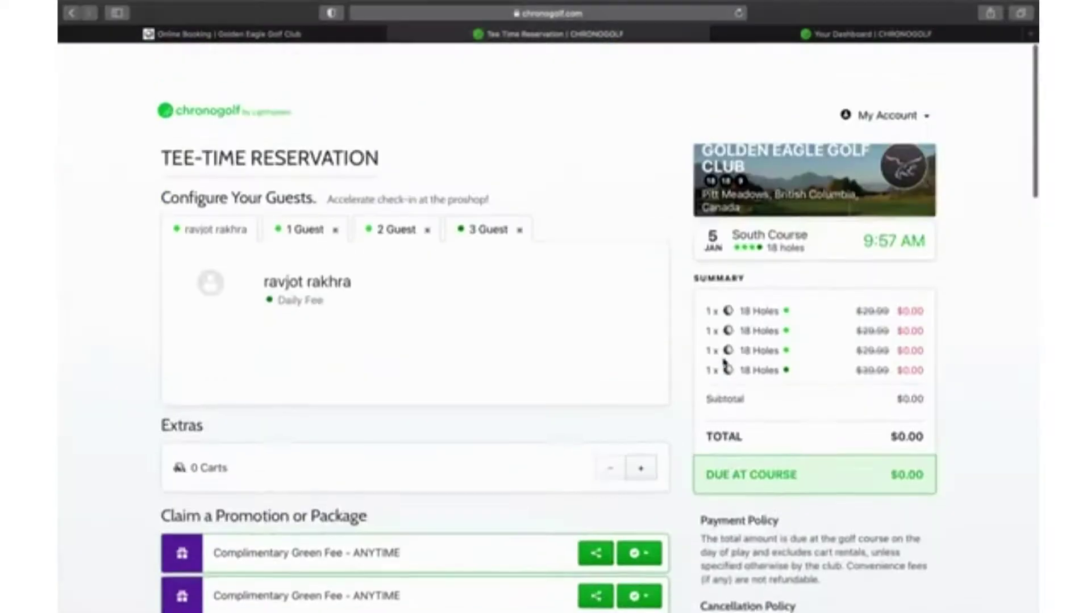
pyautogui.scroll(-2, 723, 363)
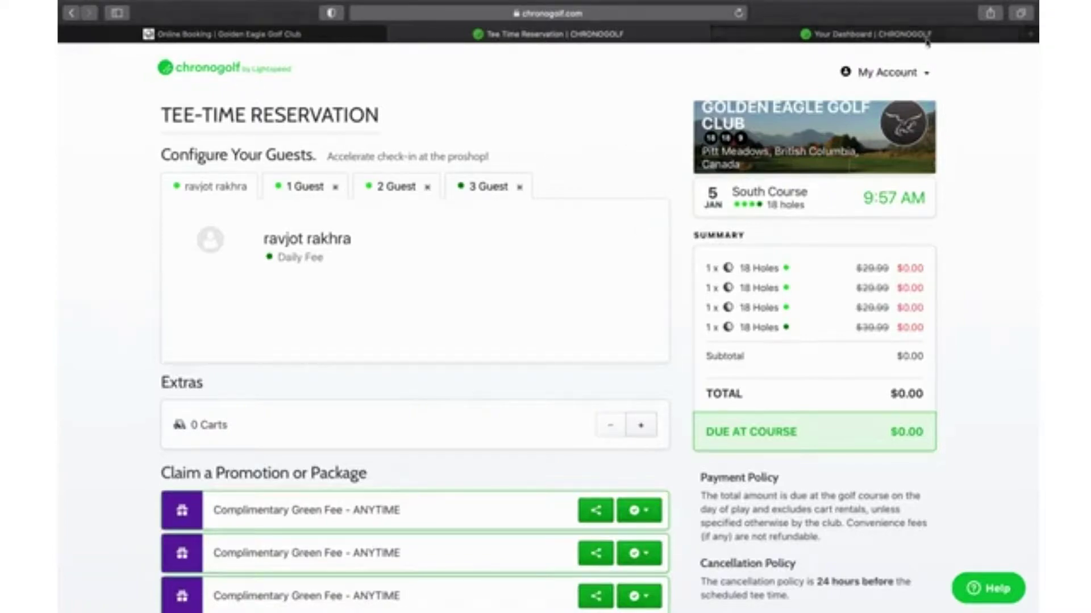
# - Switch to the already open Your Dashboard tab
pyautogui.click(928, 77)
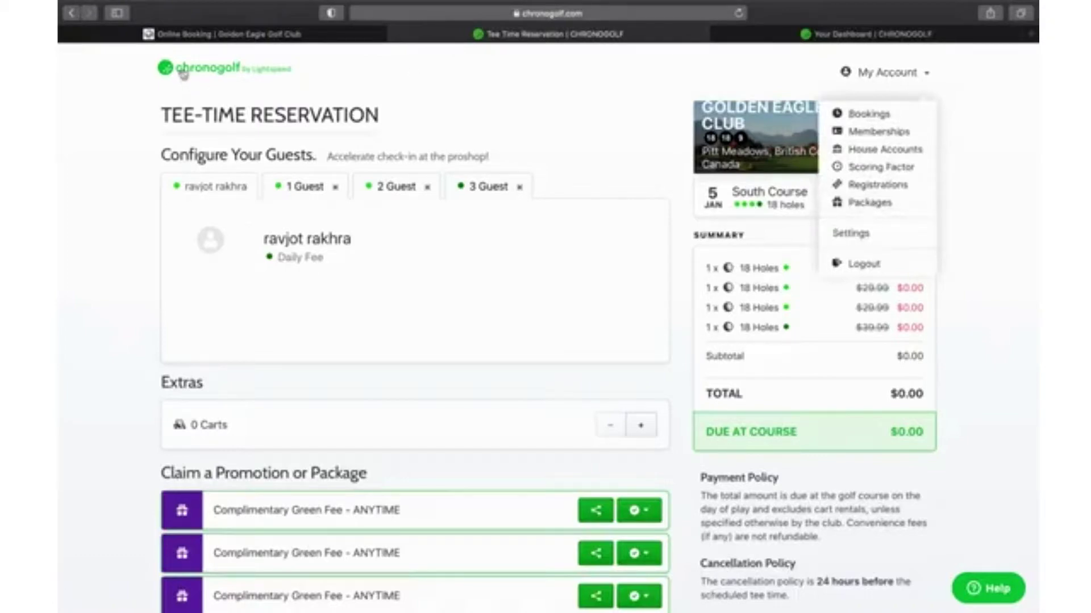
pyautogui.click(505, 152)
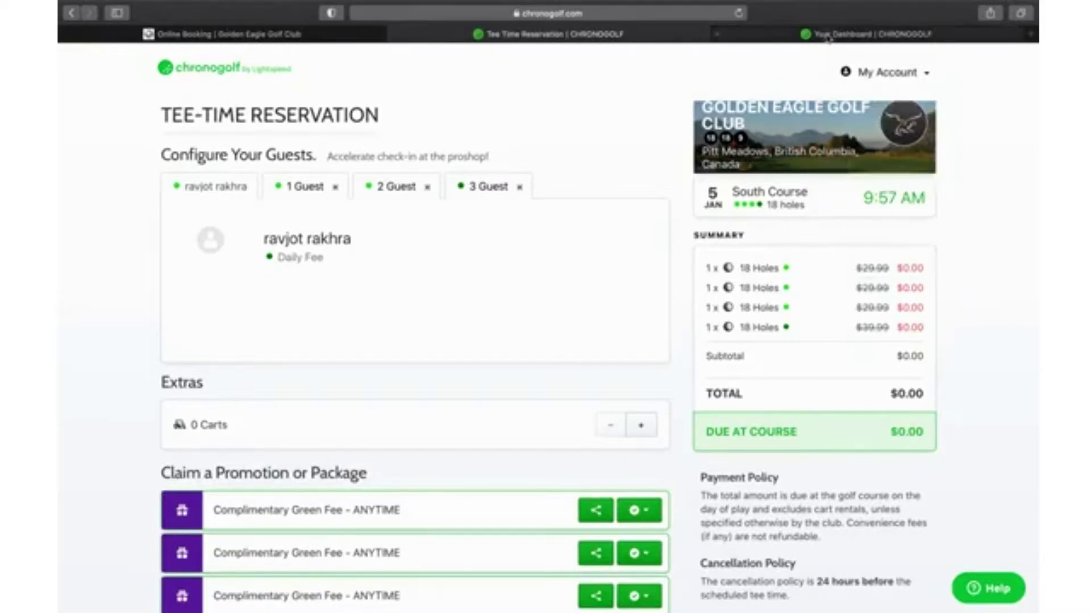
pyautogui.click(828, 36)
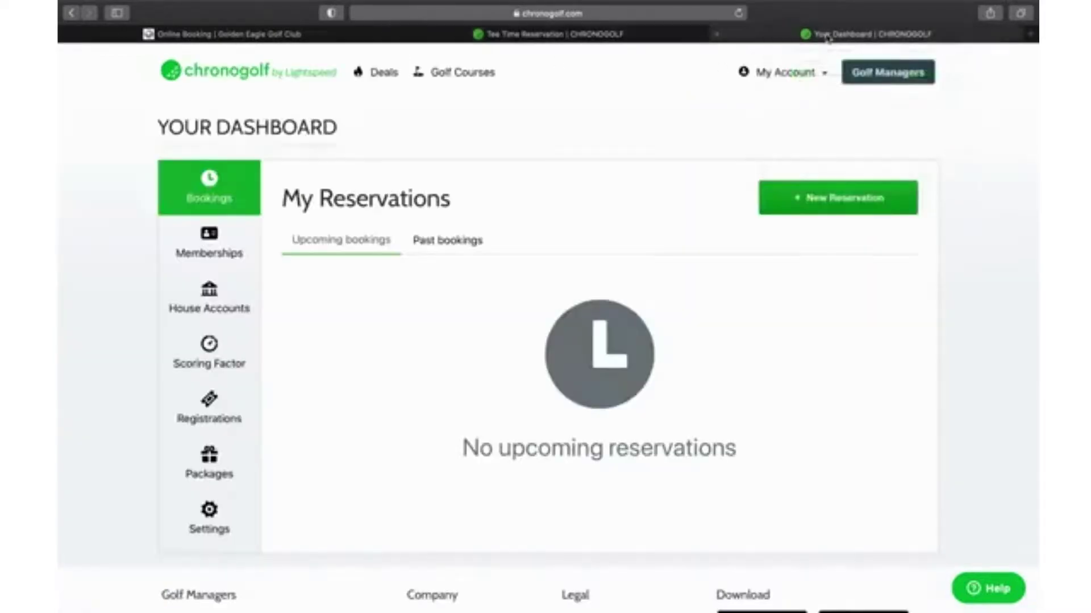
# - Open My Reservations via My Account > Bookings, showing no upcoming bookings
pyautogui.click(275, 81)
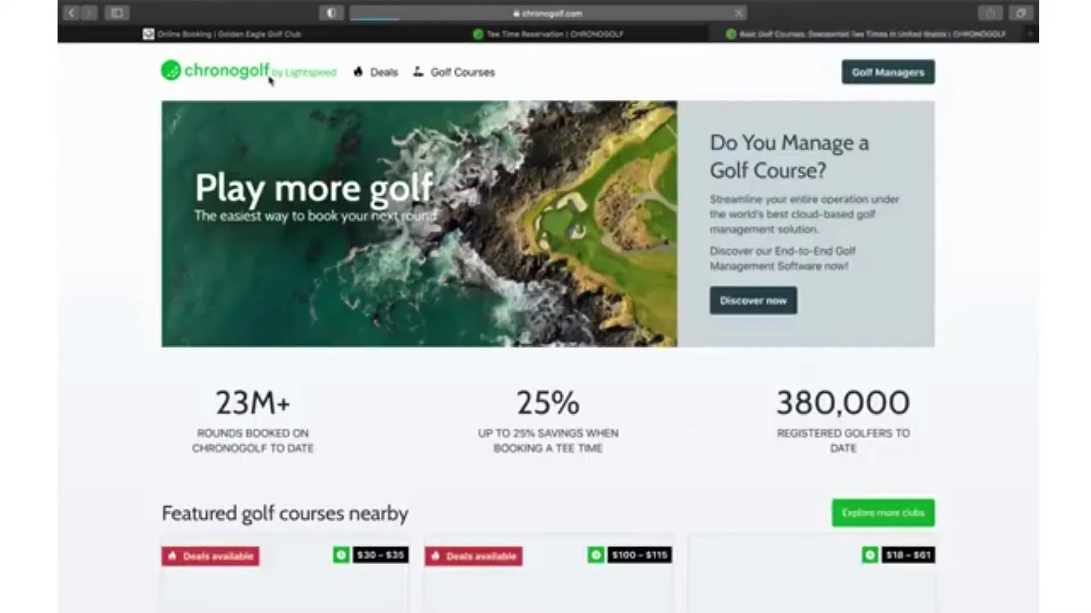
pyautogui.click(805, 77)
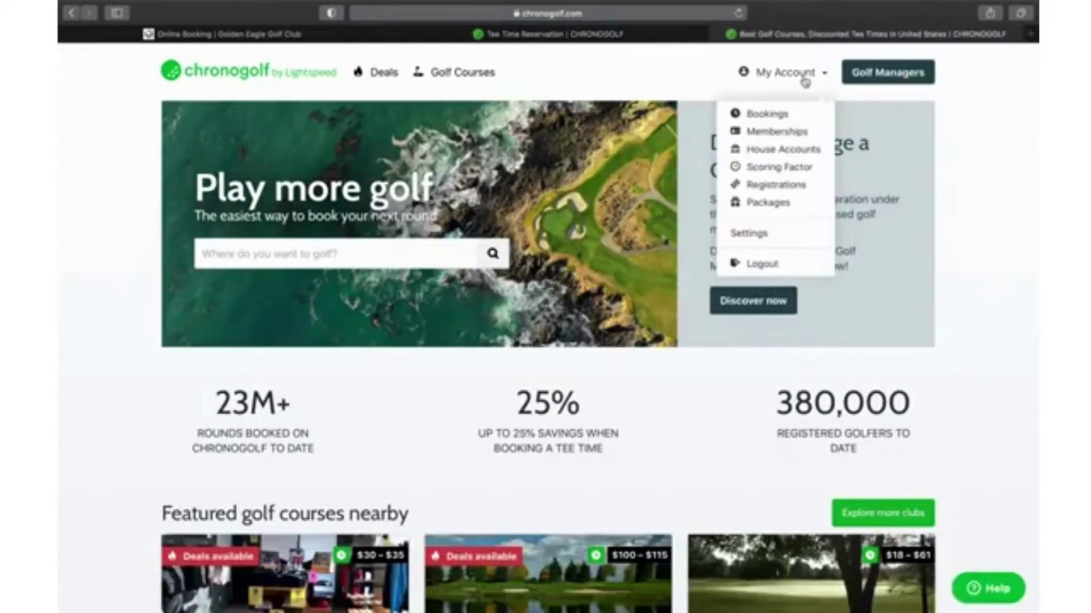
pyautogui.click(773, 113)
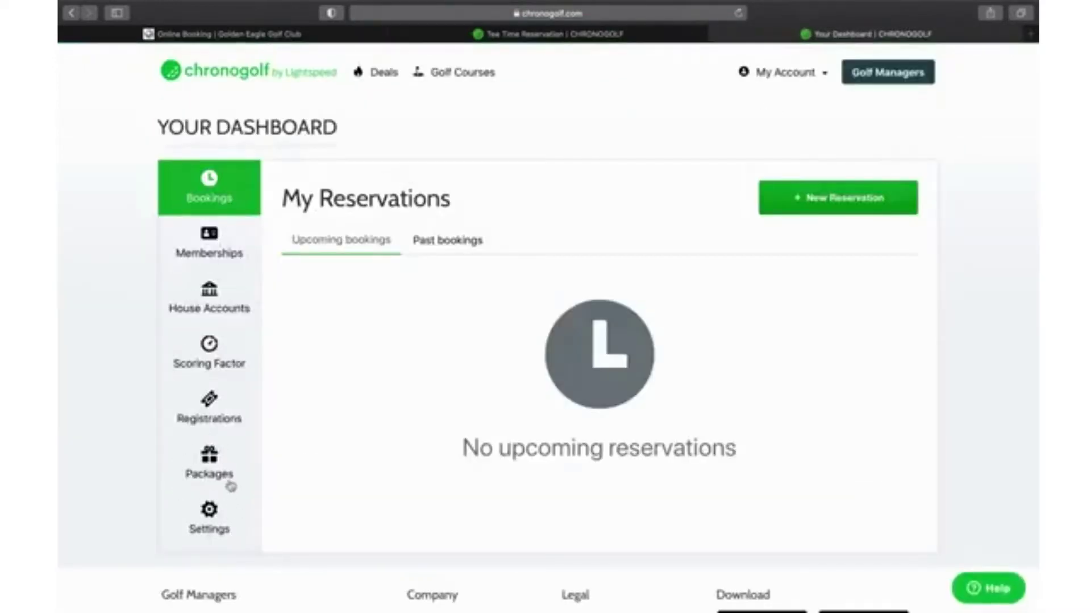
pyautogui.click(254, 77)
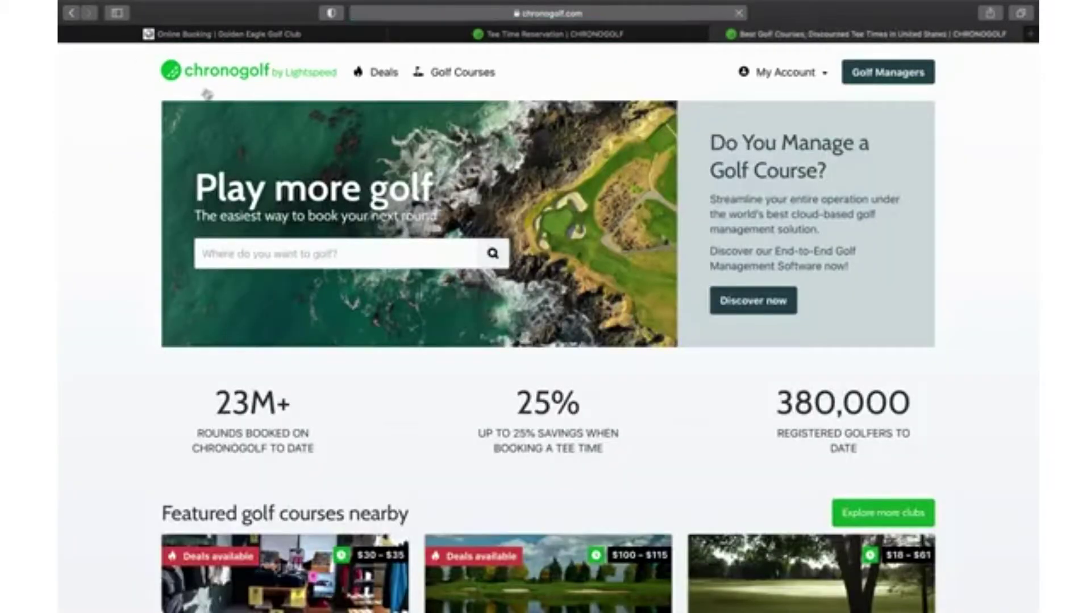
pyautogui.click(792, 80)
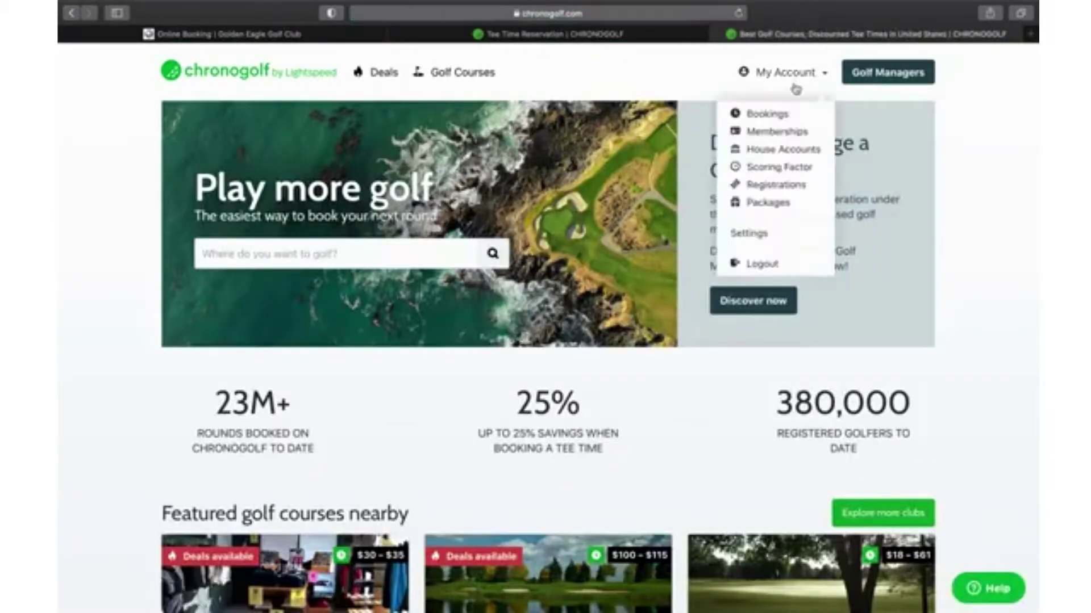
pyautogui.click(783, 116)
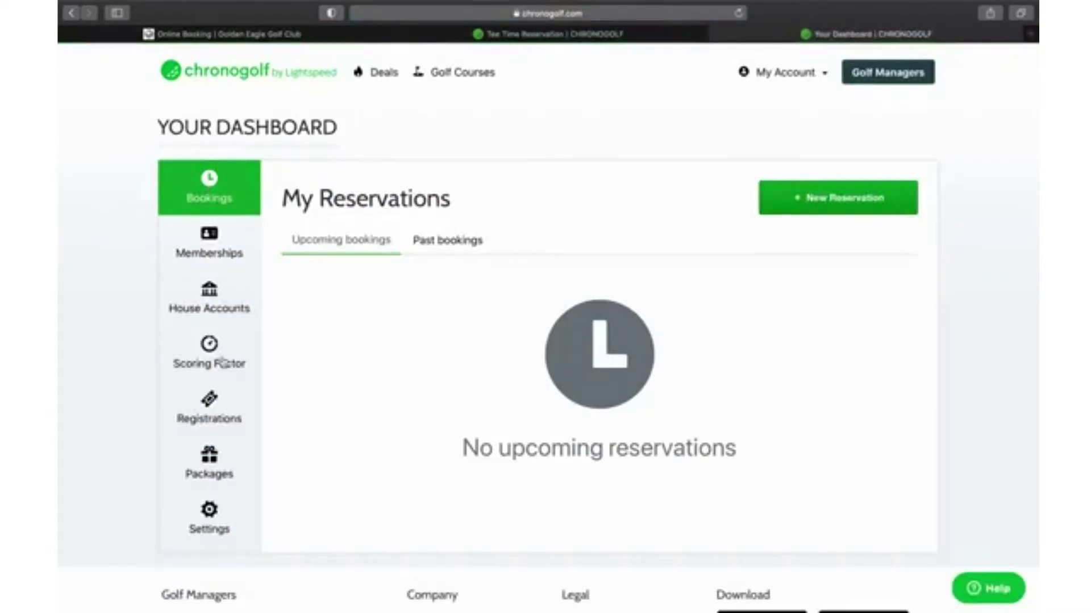
# - Open Packages to list the active Complimentary Green Fee – ANYTIME packages, each Usage 0 of 1
pyautogui.click(217, 461)
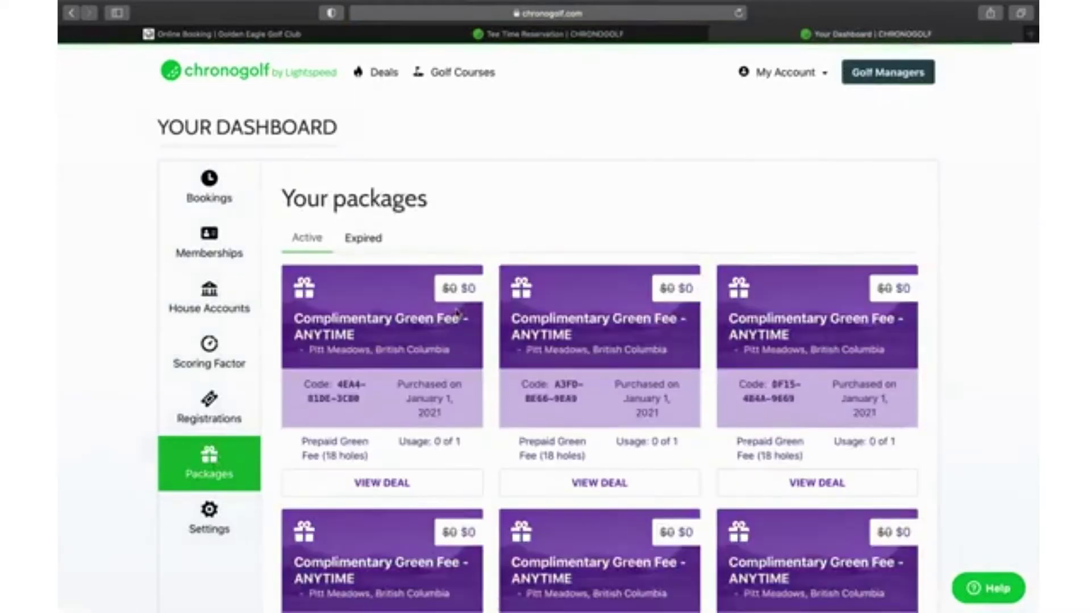
pyautogui.scroll(-5, 437, 369)
pyautogui.scroll(3, 458, 313)
pyautogui.scroll(3, 458, 313)
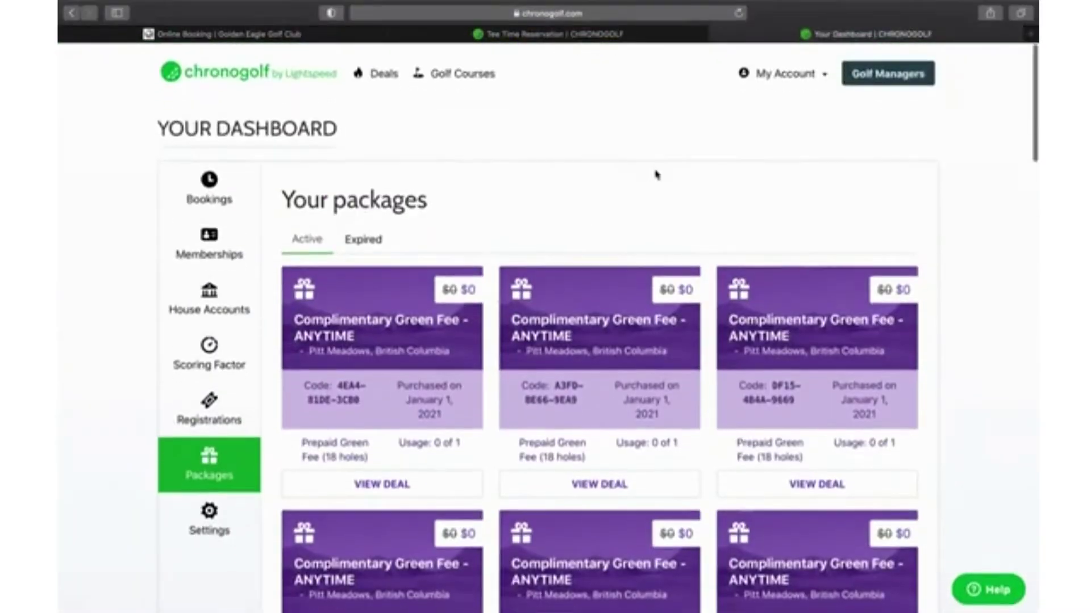